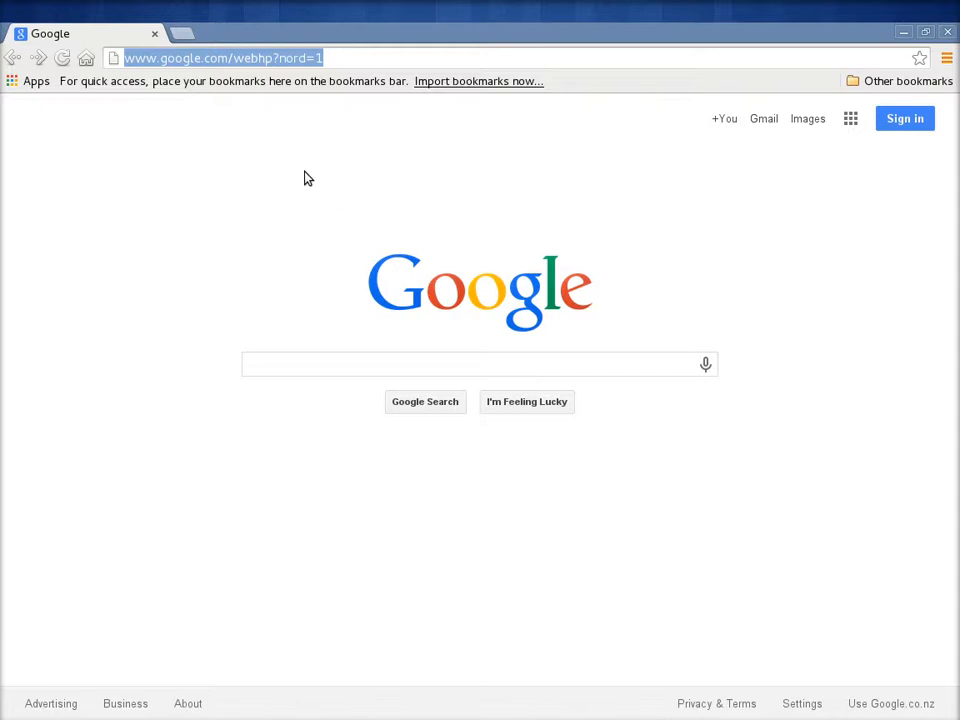
{"action": "key", "text": "alt+Tab"}
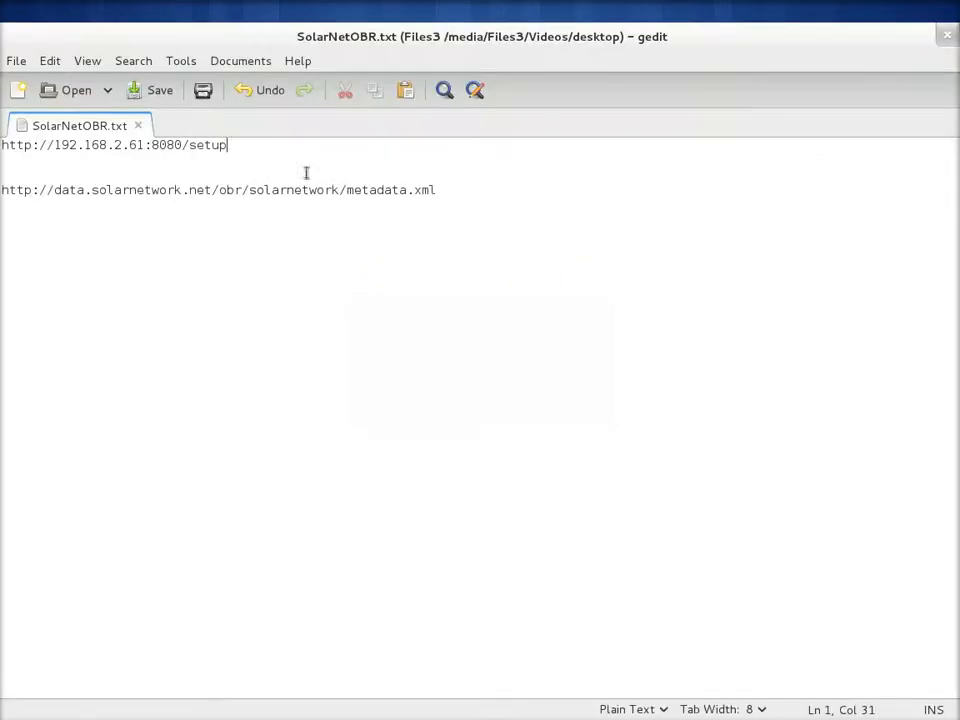
{"action": "left_click_drag", "start_coordinate": [267, 151], "coordinate": [2, 130]}
{"action": "key", "text": "ctrl+c"}
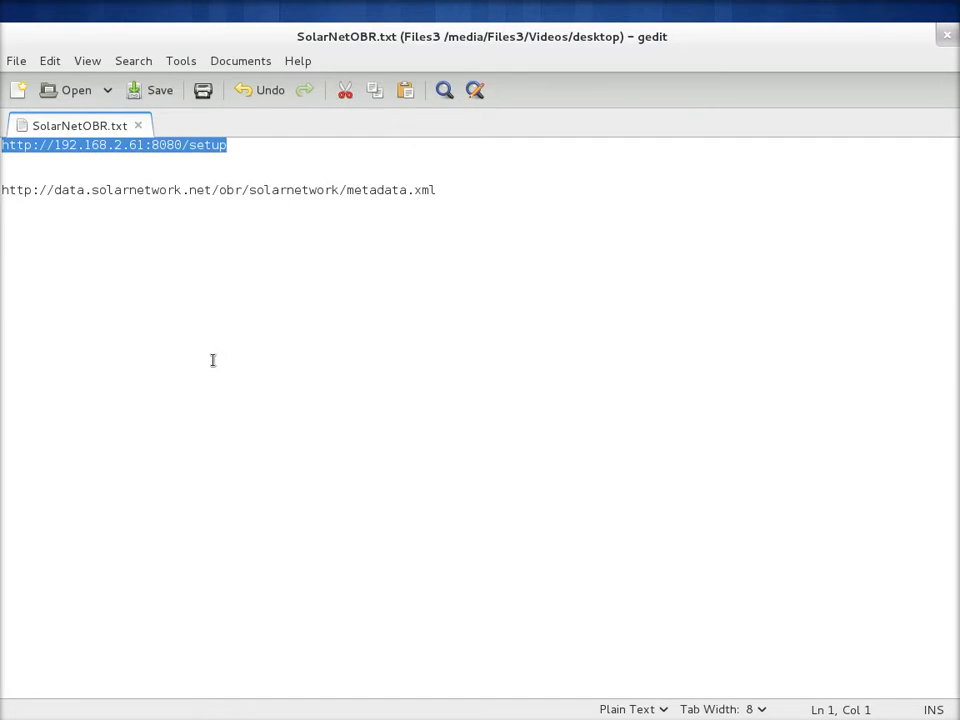
{"action": "key", "text": "alt+Tab"}
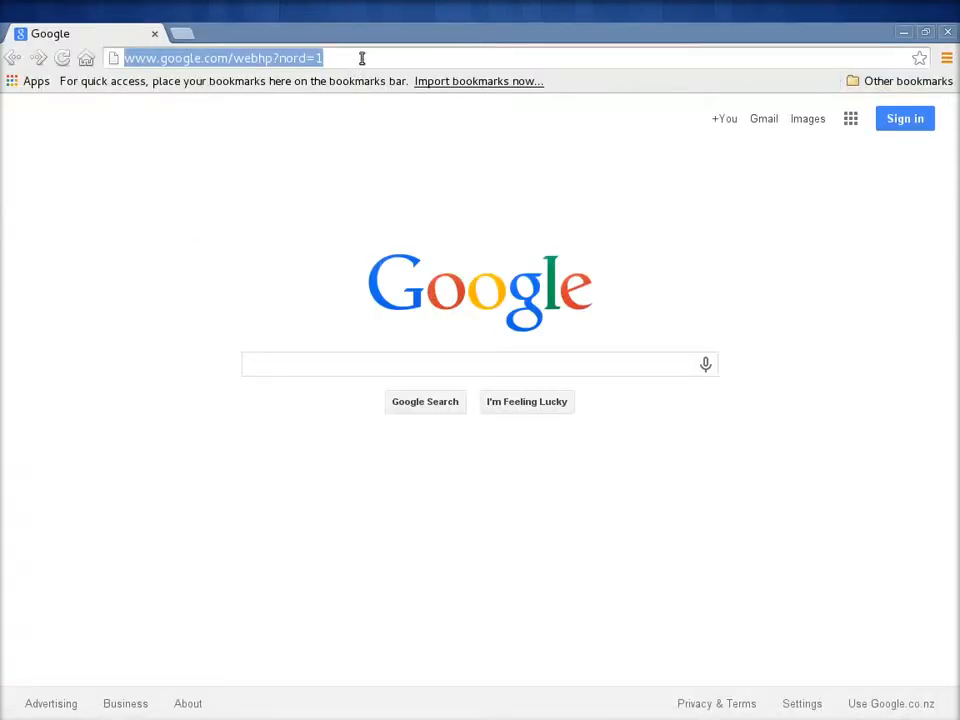
{"action": "key", "text": "ctrl+v"}
{"action": "left_click", "coordinate": [362, 91]}
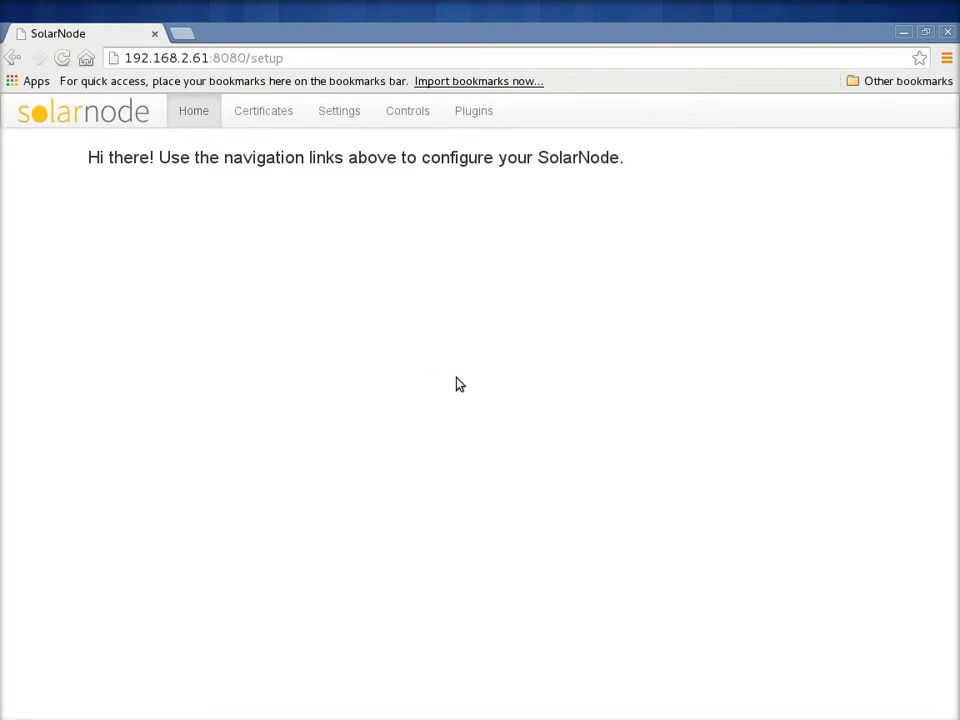
- Check the node's certificate status, and open the management page of the Plugin Repository component
{"action": "left_click", "coordinate": [252, 116]}
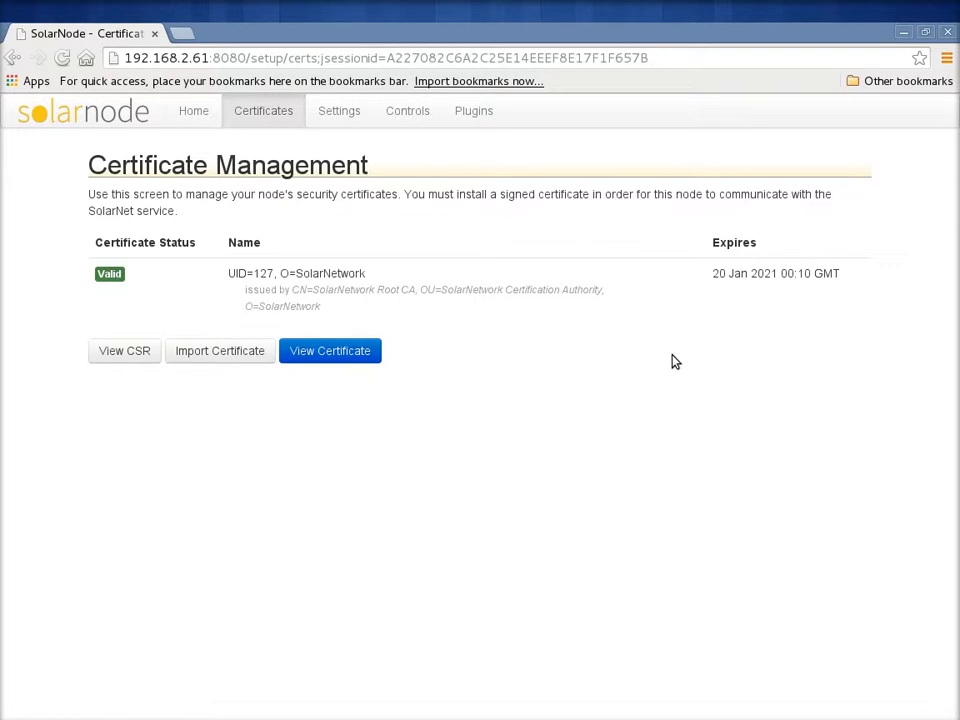
{"action": "left_click", "coordinate": [350, 117]}
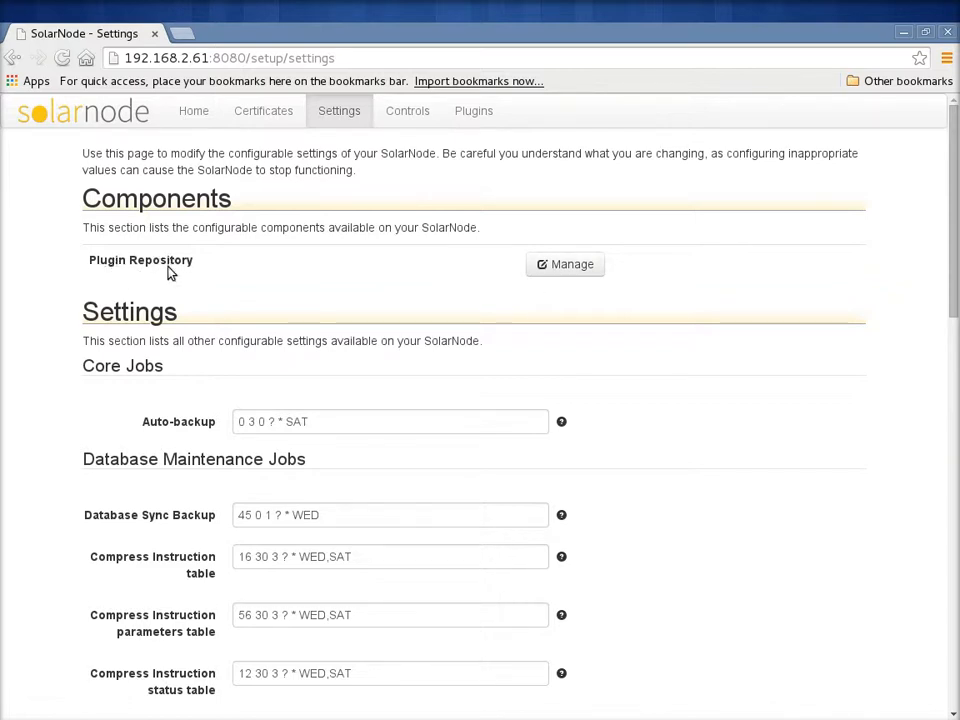
{"action": "left_click", "coordinate": [585, 268]}
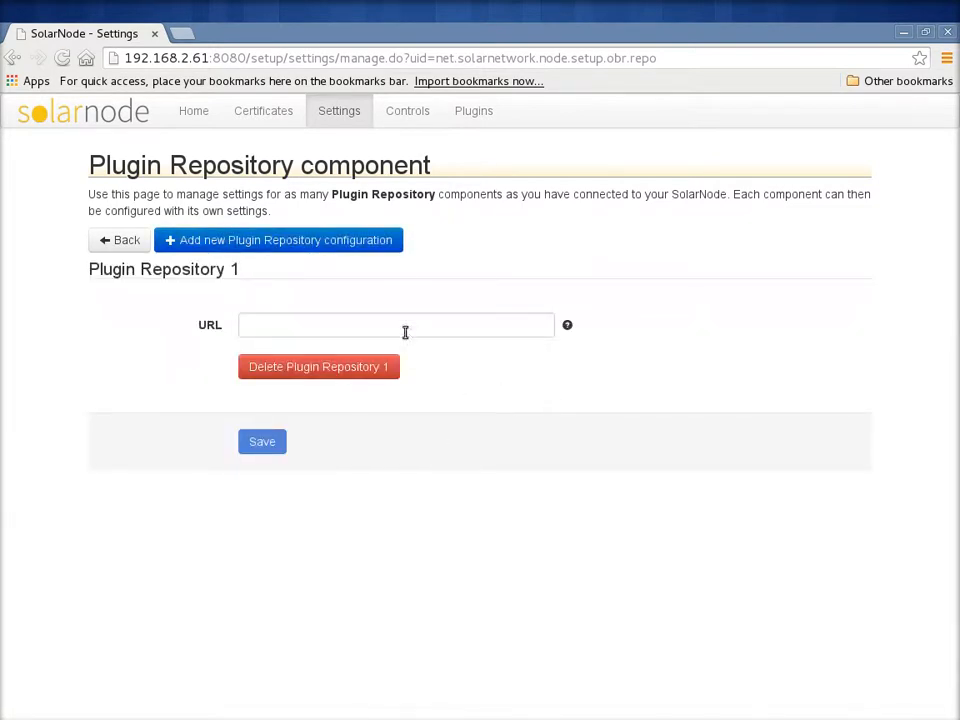
{"action": "left_click", "coordinate": [403, 324]}
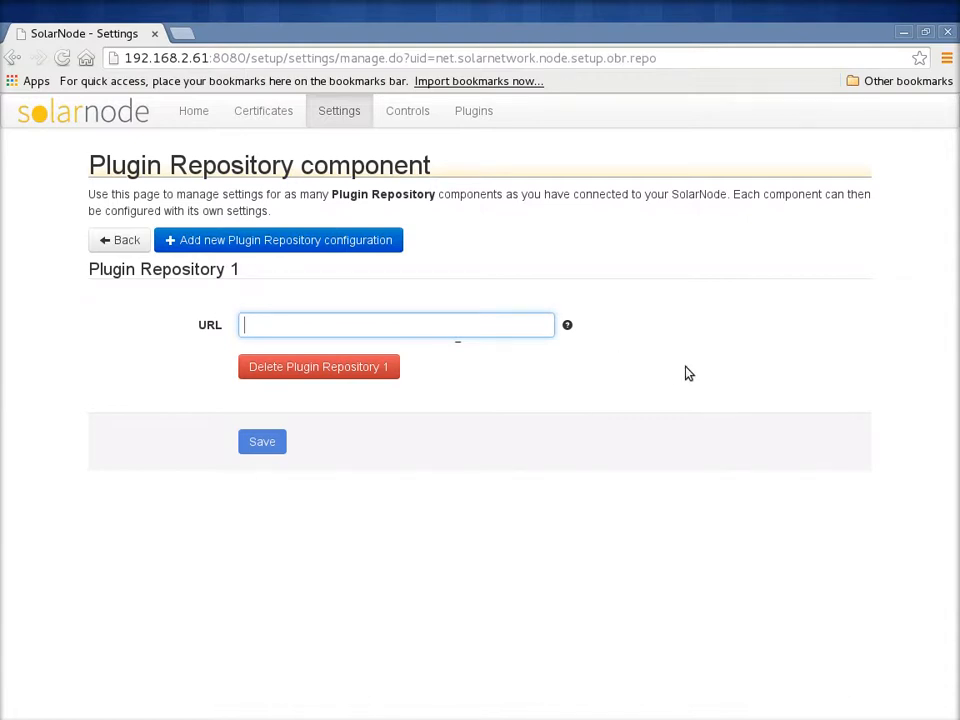
{"action": "key", "text": "alt+Tab"}
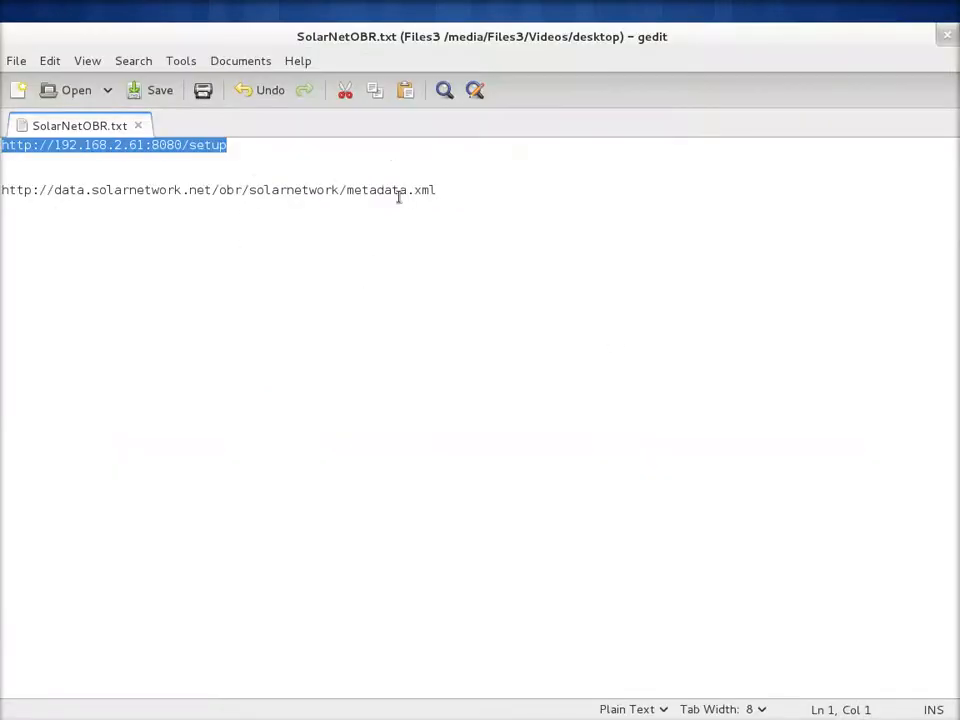
{"action": "left_click", "coordinate": [443, 190]}
{"action": "key", "text": "shift+Home"}
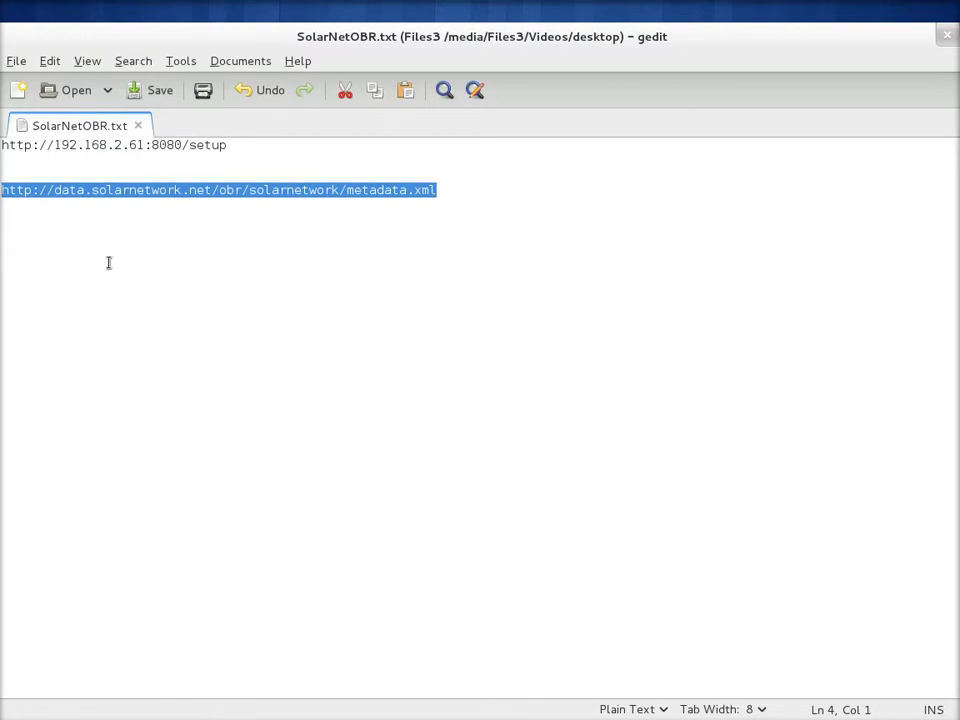
{"action": "key", "text": "ctrl+c"}
{"action": "key", "text": "alt+Tab"}
{"action": "key", "text": "ctrl+v"}
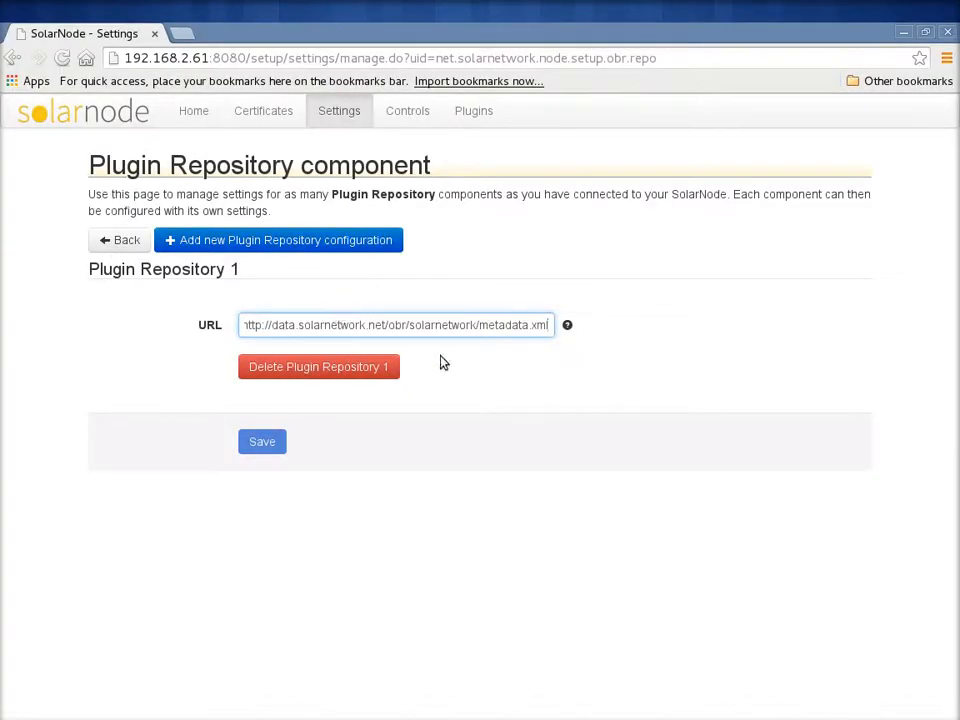
{"action": "left_click", "coordinate": [397, 376]}
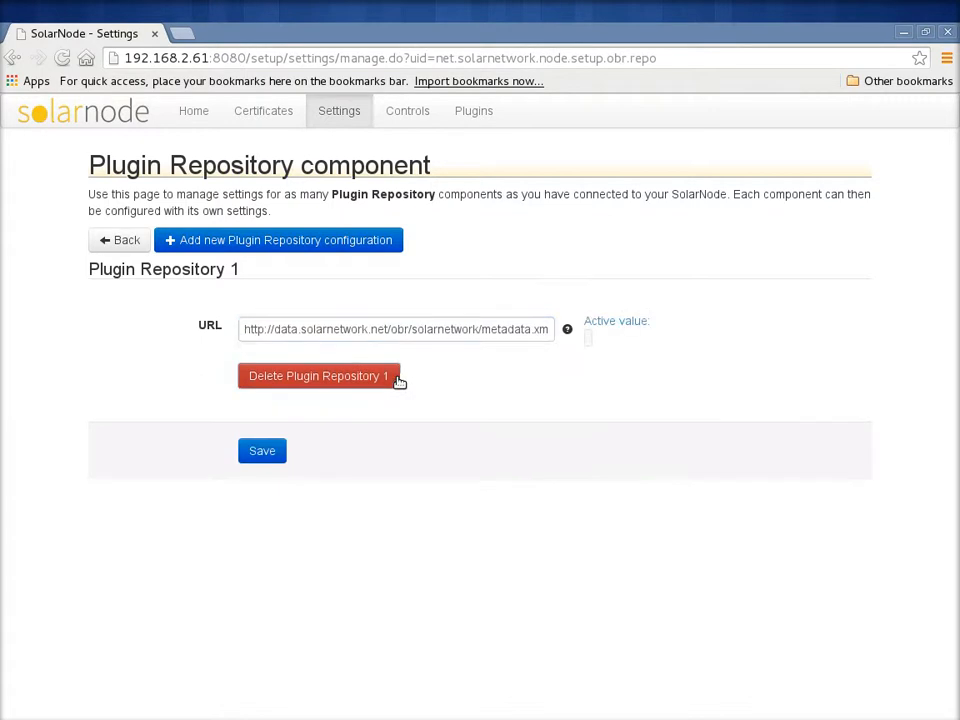
{"action": "left_click", "coordinate": [264, 452]}
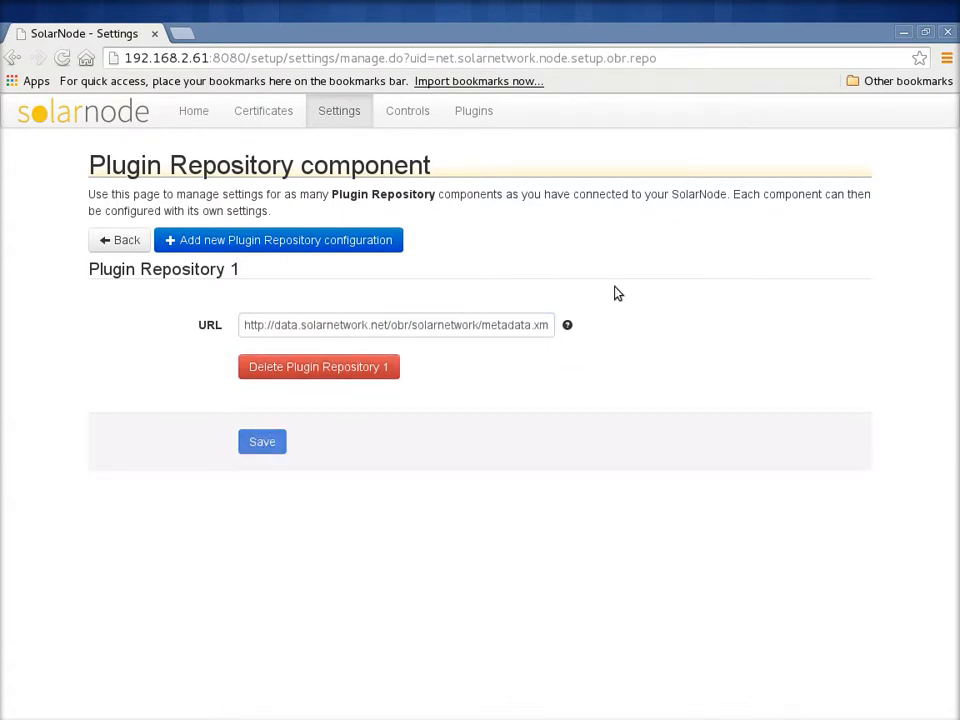
{"action": "left_click", "coordinate": [127, 241]}
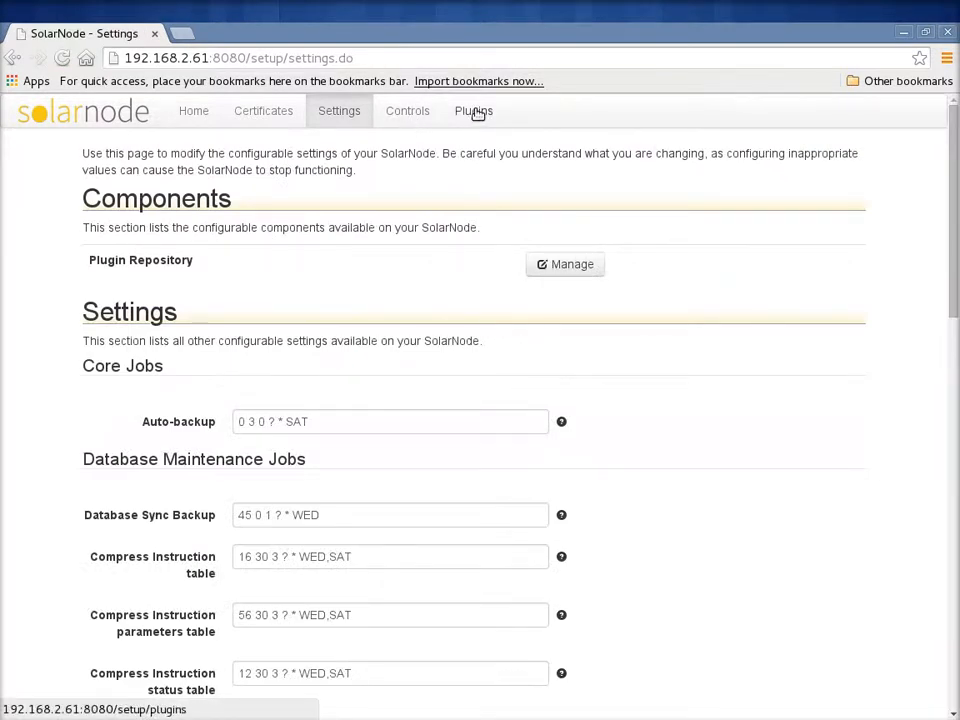
- Review the plug-ins installed on the SolarNode and refresh the plug-in list from the repository
{"action": "left_click", "coordinate": [478, 113]}
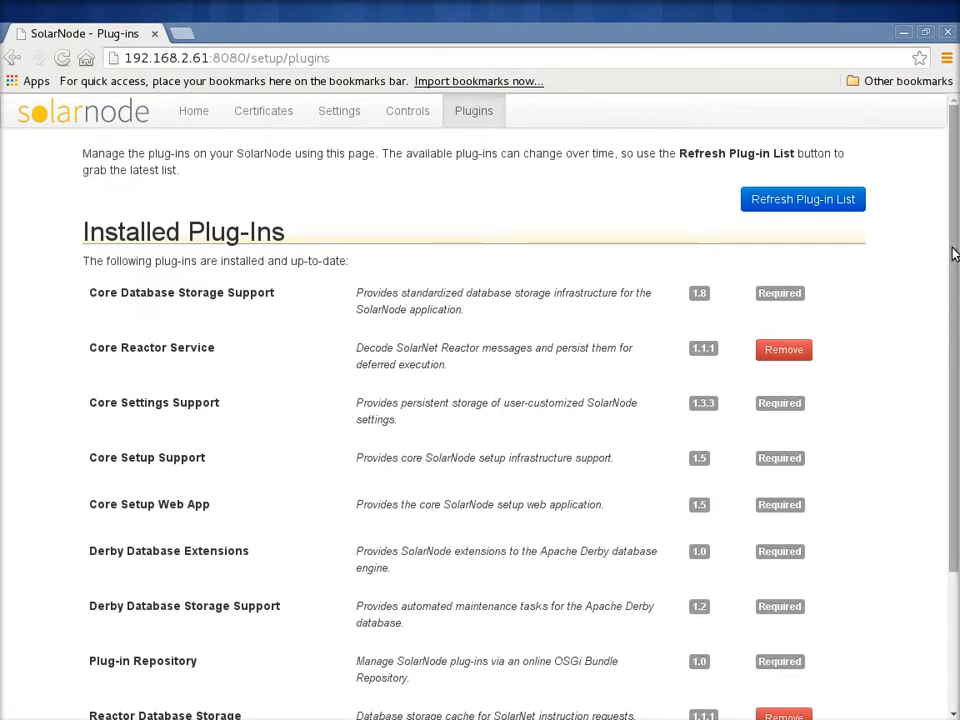
{"action": "scroll", "coordinate": [953, 278], "scroll_direction": "down", "scroll_amount": 1}
{"action": "left_click_drag", "start_coordinate": [953, 278], "coordinate": [954, 216]}
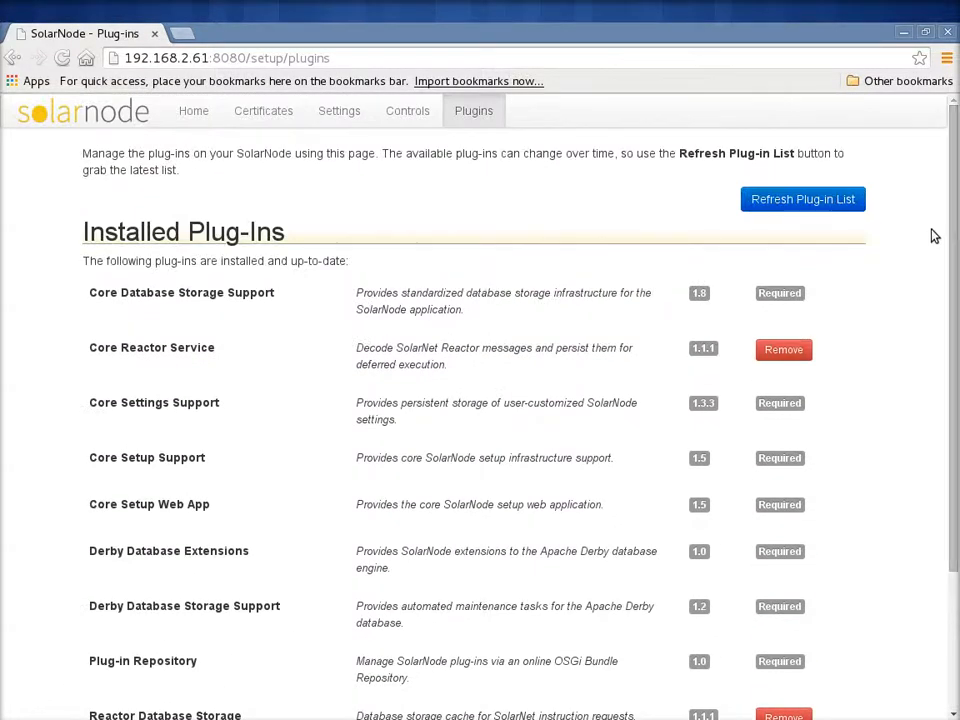
{"action": "left_click_drag", "start_coordinate": [954, 238], "coordinate": [953, 185]}
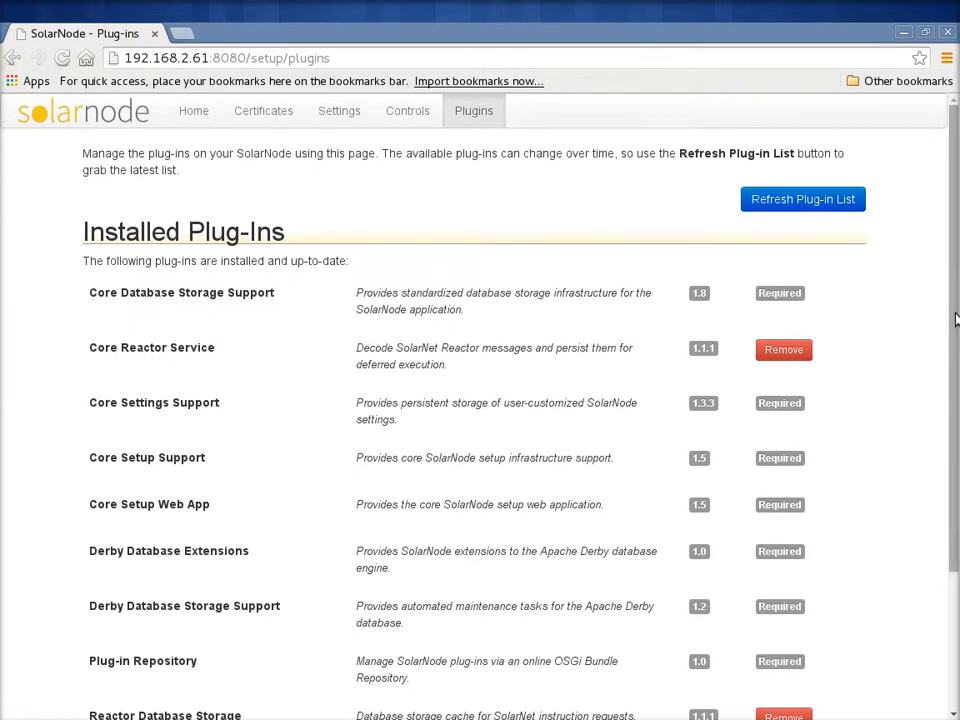
{"action": "mouse_move", "coordinate": [954, 313]}
{"action": "left_mouse_down"}
{"action": "mouse_move", "coordinate": [957, 393]}
{"action": "mouse_move", "coordinate": [954, 317]}
{"action": "left_mouse_up"}
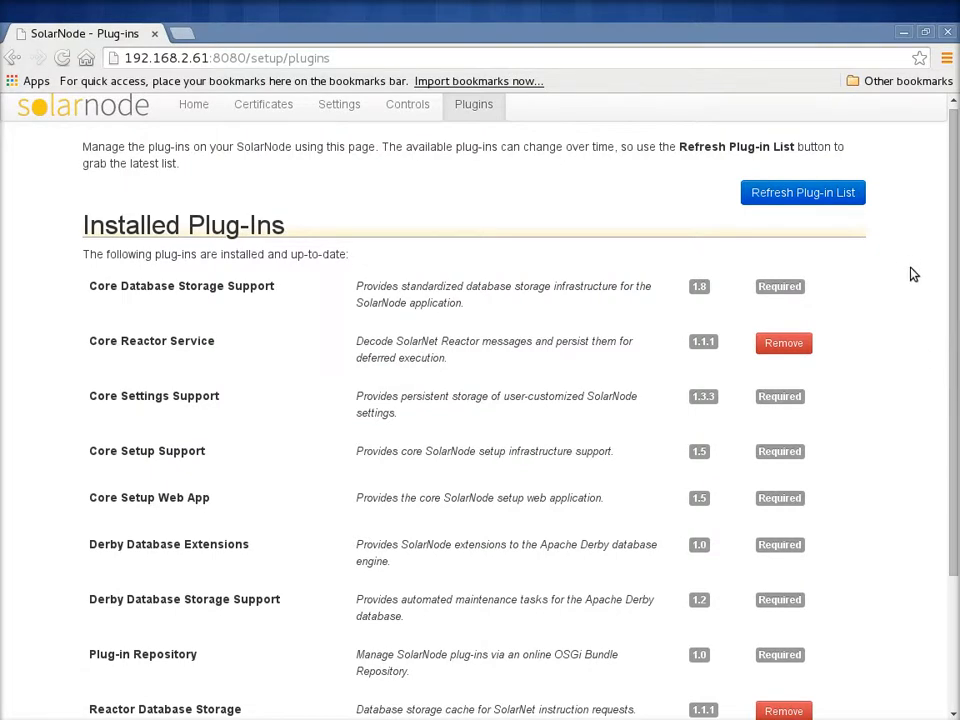
{"action": "left_click", "coordinate": [805, 194]}
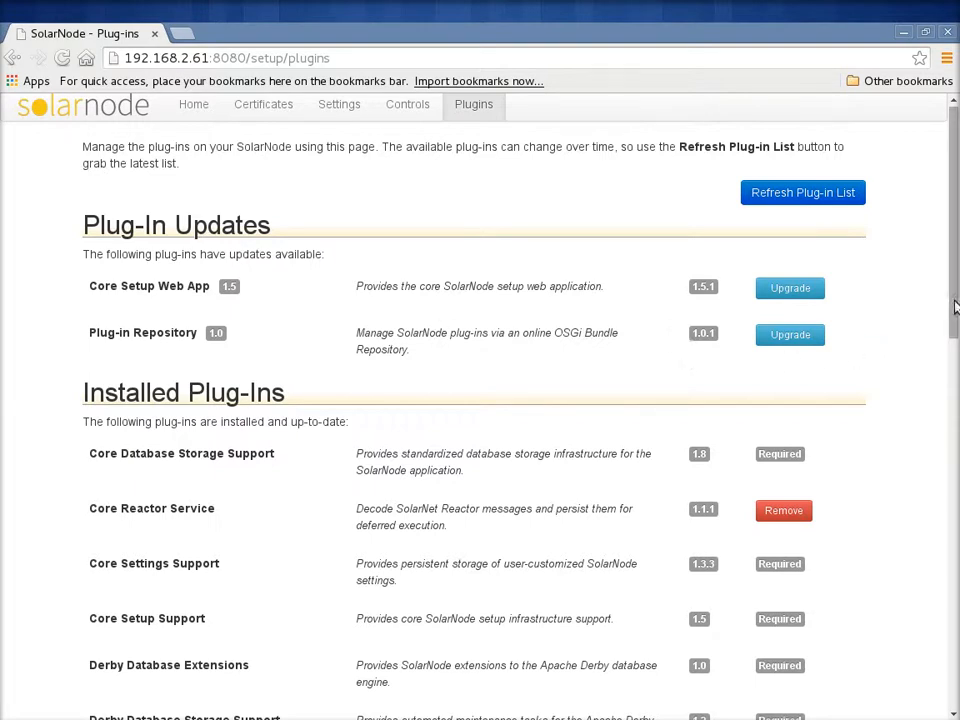
- Examine the available plug-ins in the Consumption, Control, Power, Price, Weather and Settings categories
{"action": "left_click_drag", "start_coordinate": [955, 280], "coordinate": [951, 604]}
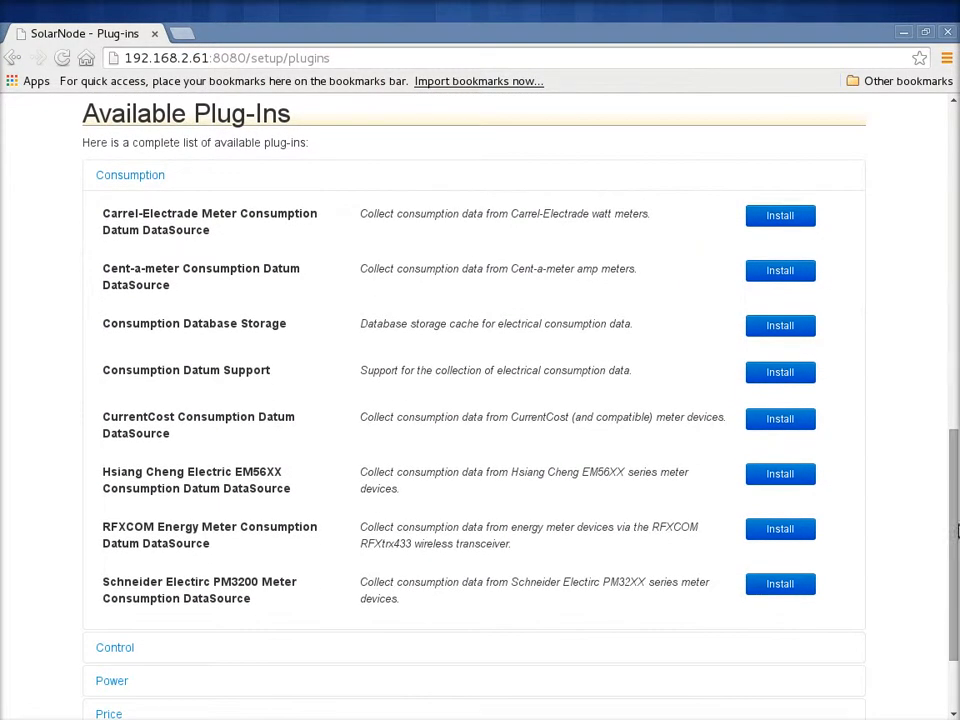
{"action": "scroll", "coordinate": [956, 514], "scroll_direction": "down", "scroll_amount": 1}
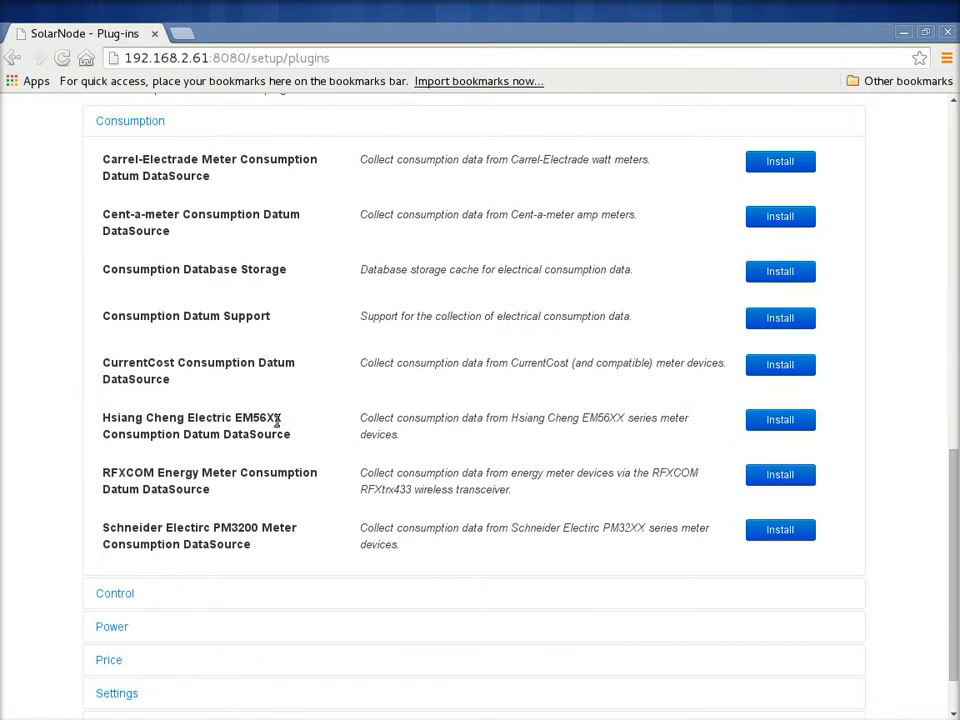
{"action": "left_click", "coordinate": [114, 594]}
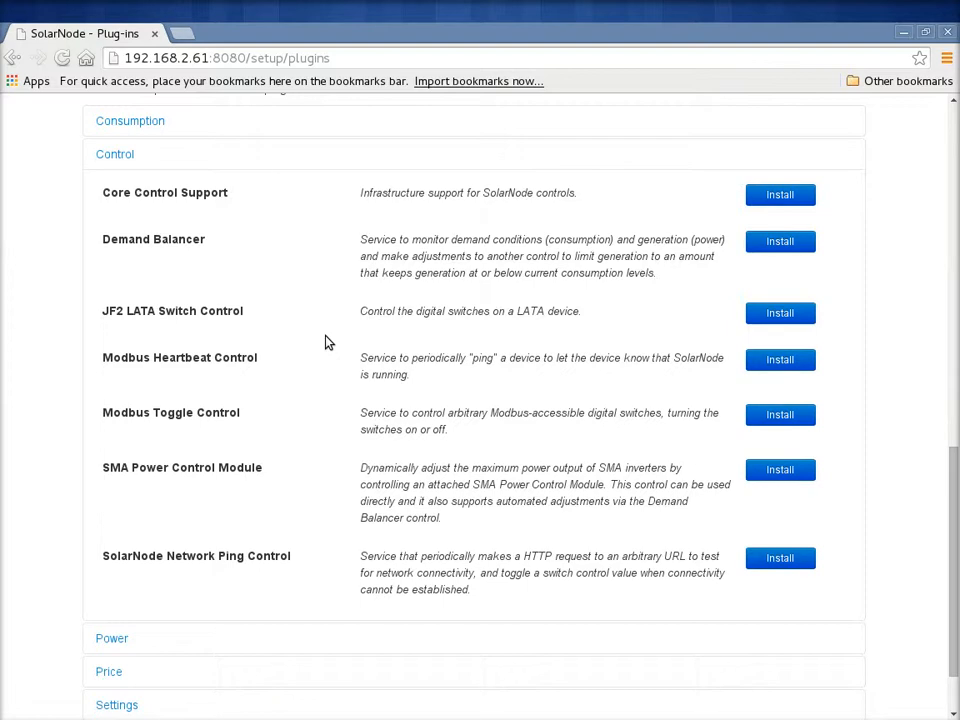
{"action": "scroll", "coordinate": [283, 422], "scroll_direction": "down", "scroll_amount": 2}
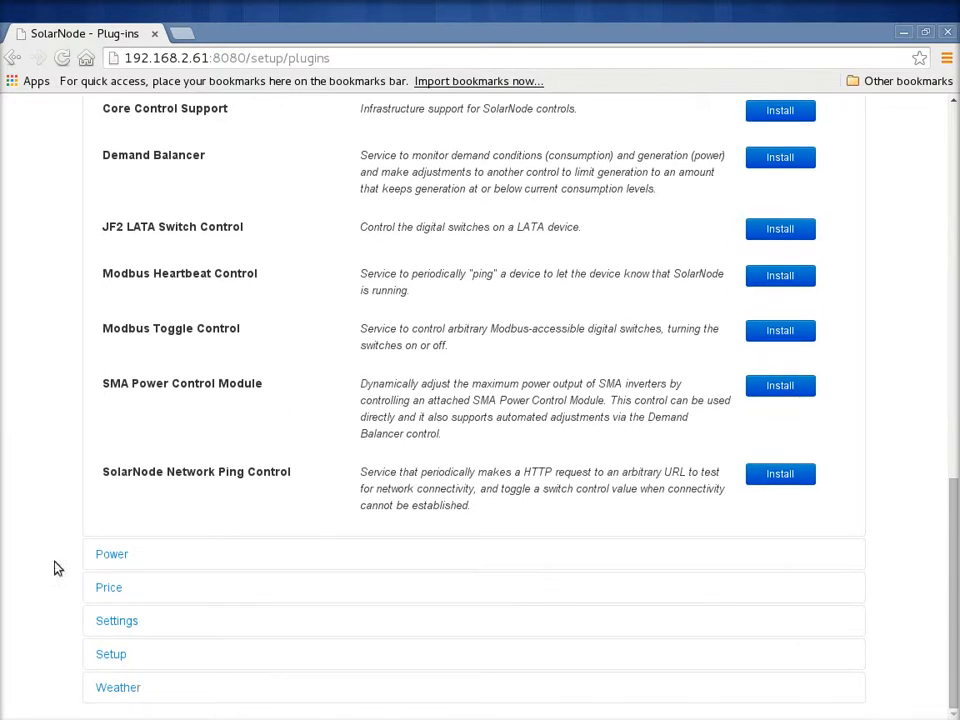
{"action": "left_click", "coordinate": [120, 556]}
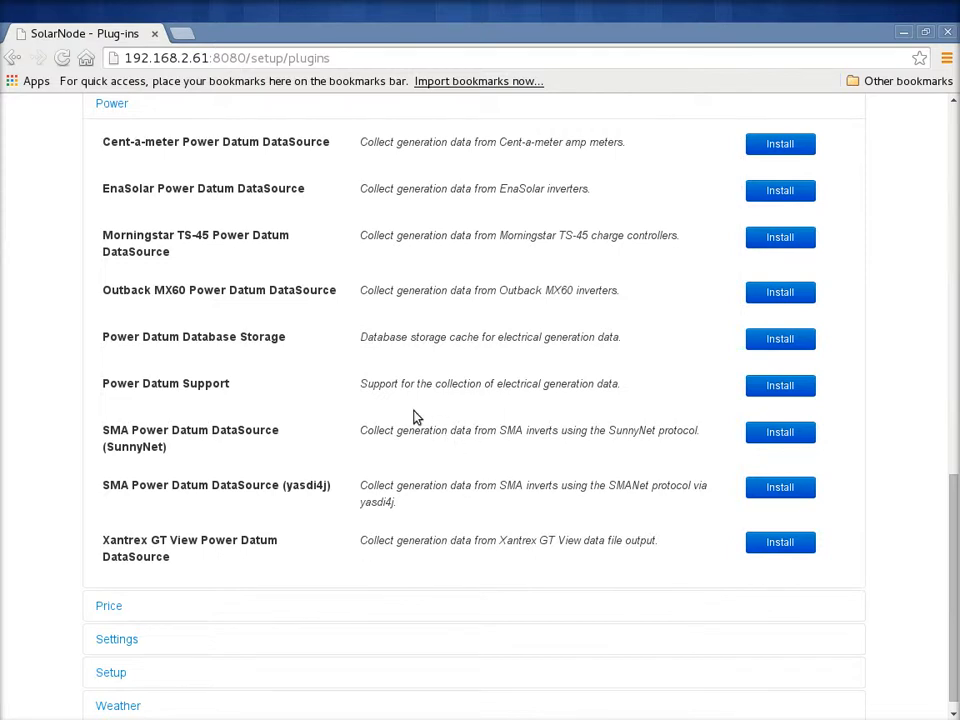
{"action": "scroll", "coordinate": [250, 500], "scroll_direction": "down", "scroll_amount": 1}
{"action": "left_click", "coordinate": [109, 590]}
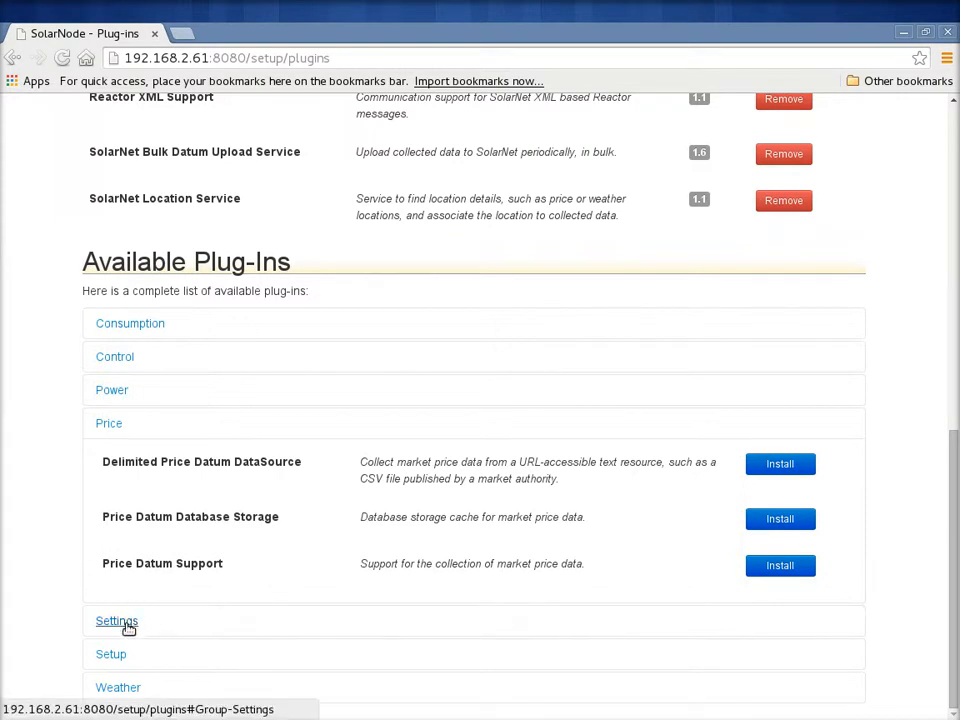
{"action": "left_click", "coordinate": [118, 690]}
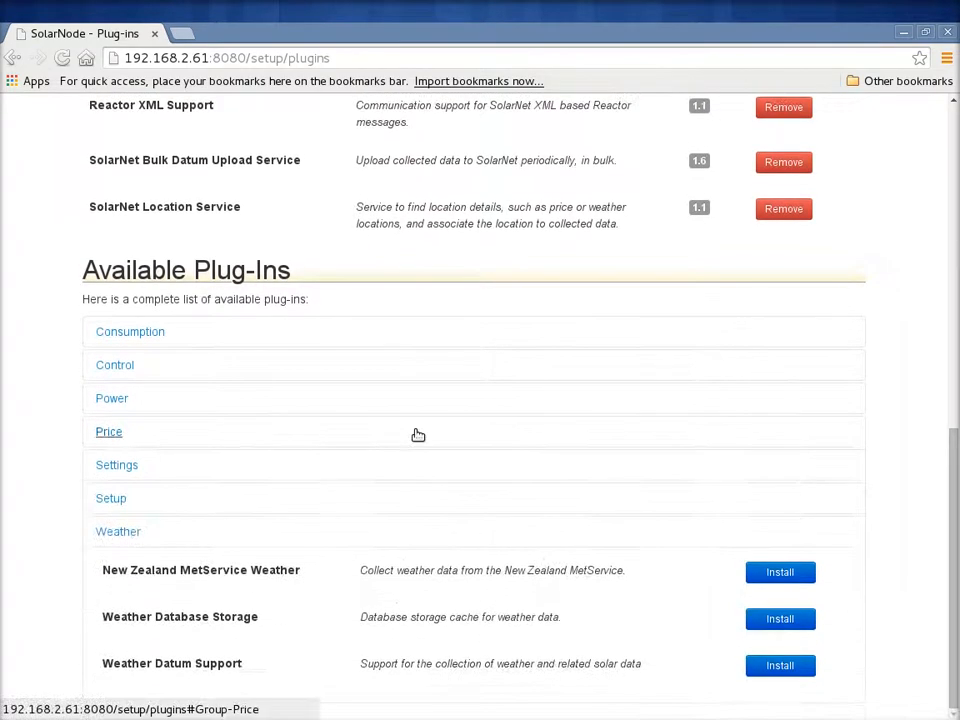
{"action": "left_click", "coordinate": [116, 466]}
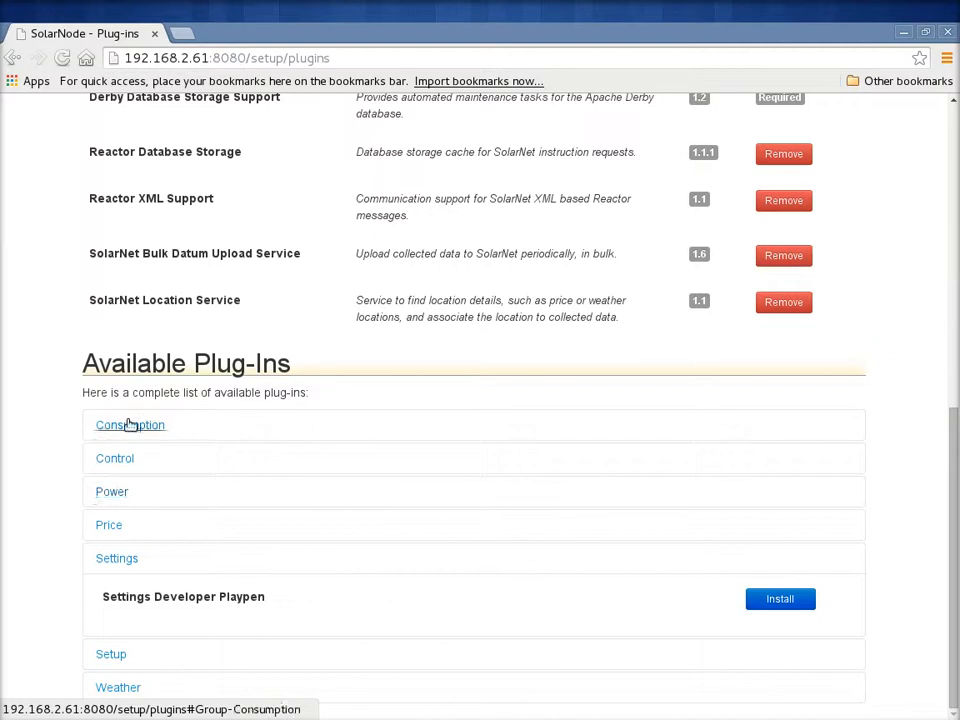
- Install the CurrentCost Consumption Datum DataSource plug-in from the Consumption category, including its required plug-ins, and dismiss the installation dialog
{"action": "left_click", "coordinate": [130, 426]}
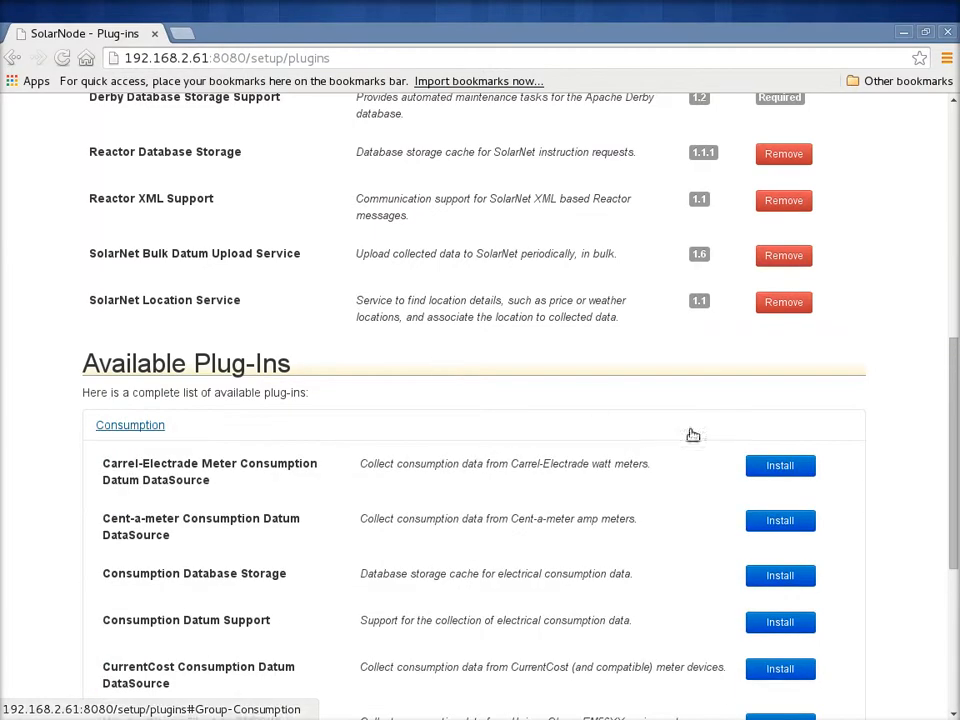
{"action": "scroll", "coordinate": [955, 432], "scroll_direction": "down", "scroll_amount": 1}
{"action": "left_click_drag", "start_coordinate": [955, 432], "coordinate": [955, 490]}
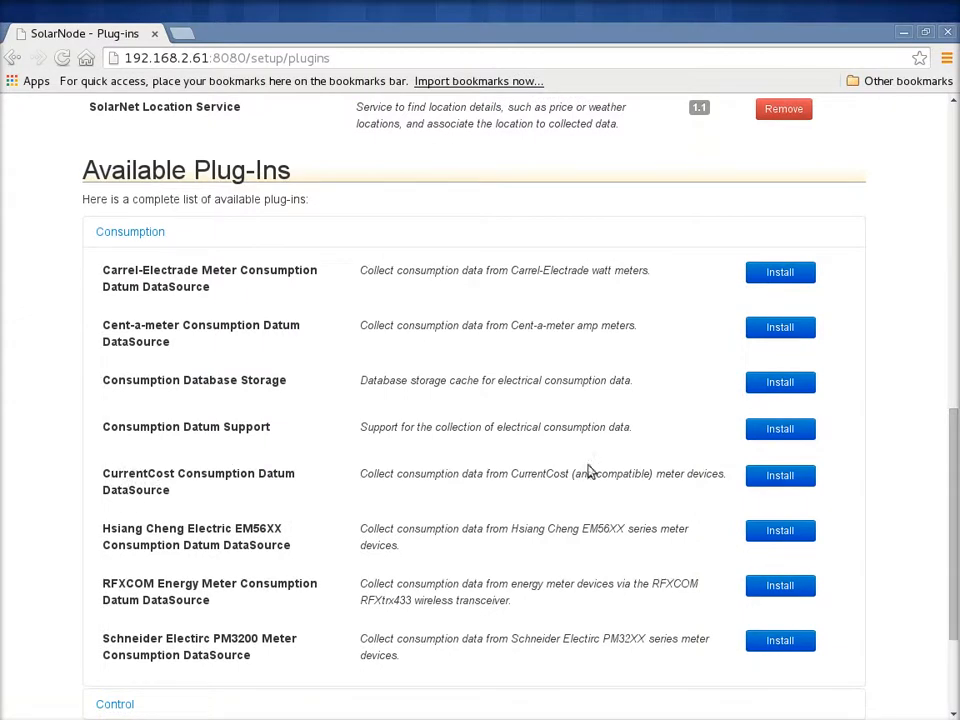
{"action": "left_click", "coordinate": [789, 477]}
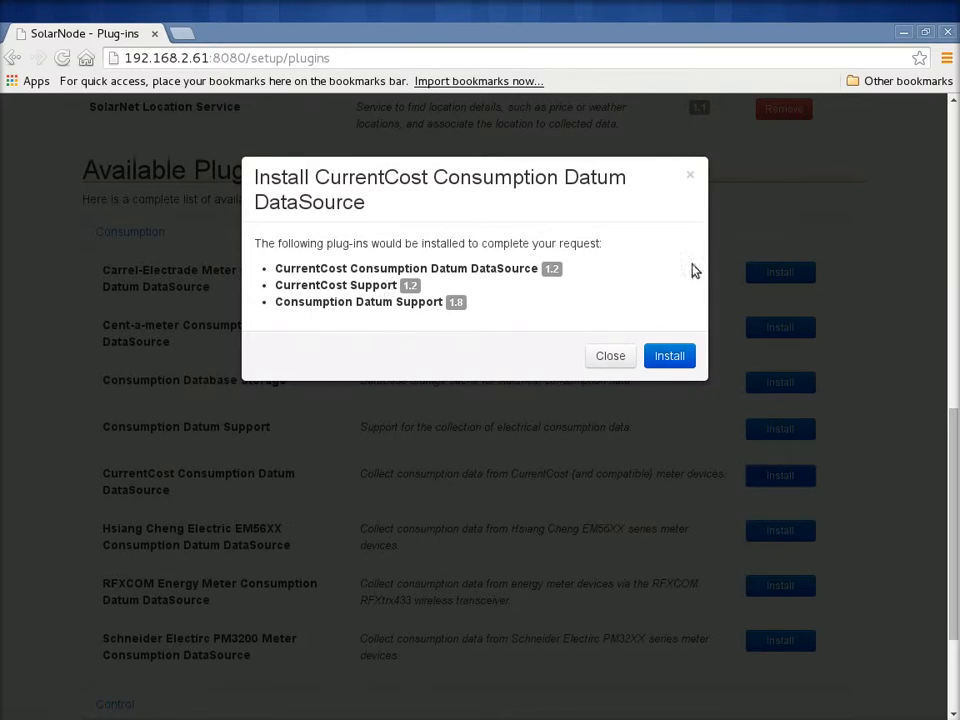
{"action": "left_click", "coordinate": [673, 362]}
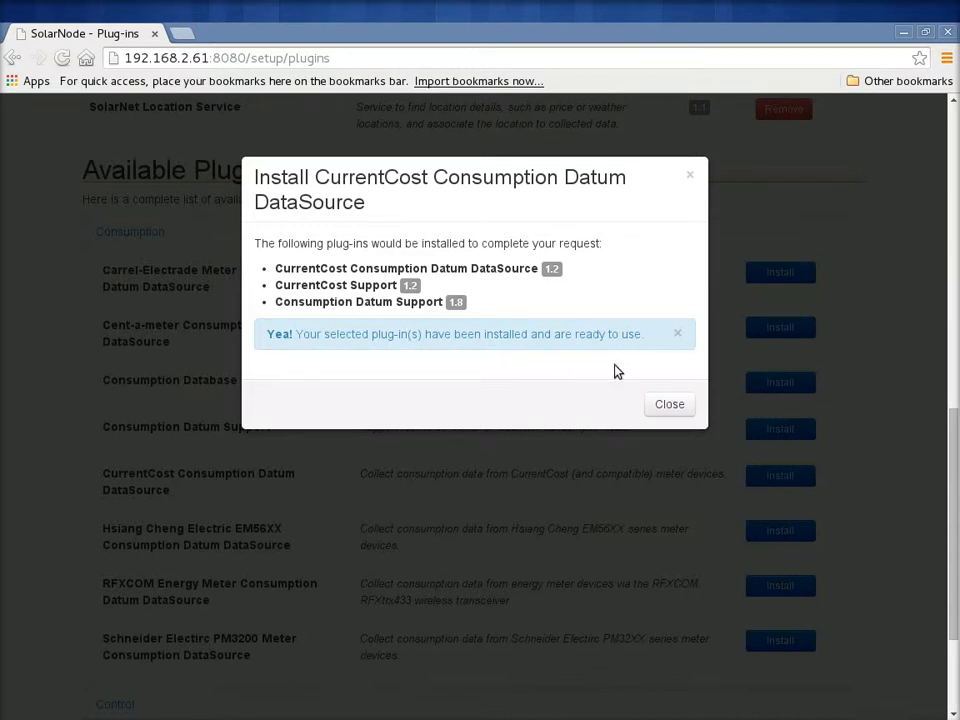
{"action": "left_click", "coordinate": [676, 404]}
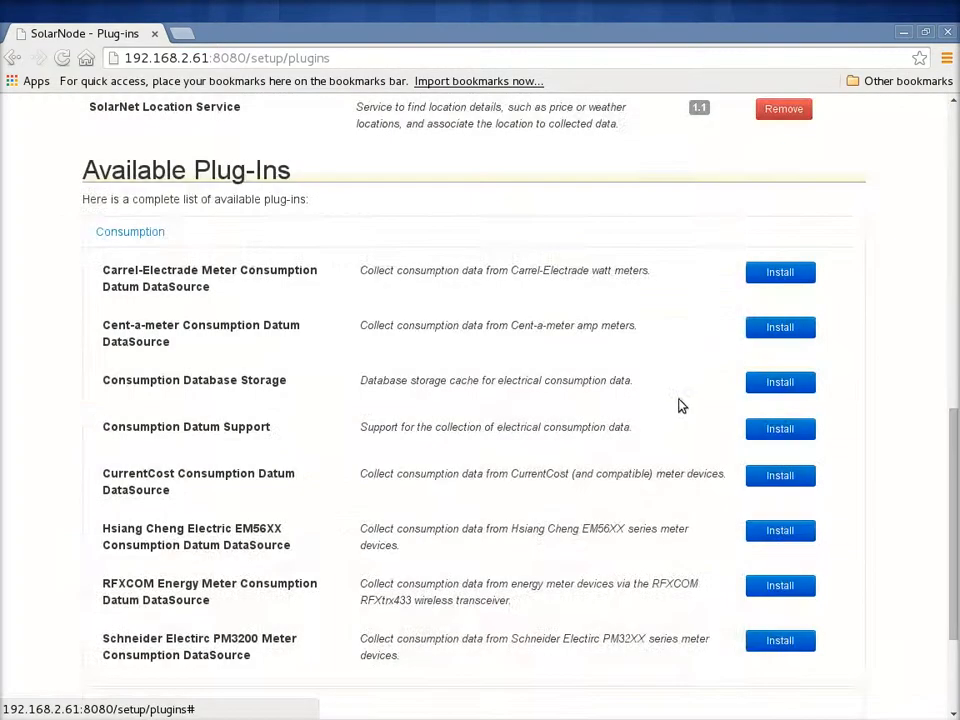
- Open the management page of the CurrentCost Consumption Meter component in the SolarNode settings
{"action": "left_click_drag", "start_coordinate": [954, 430], "coordinate": [956, 102]}
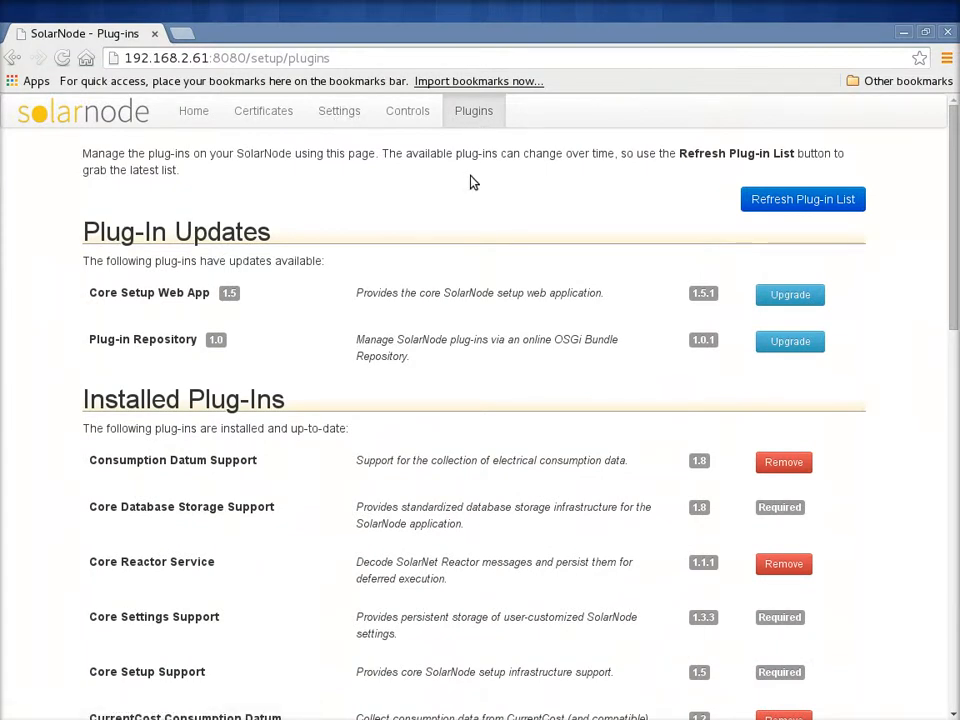
{"action": "left_click", "coordinate": [336, 111]}
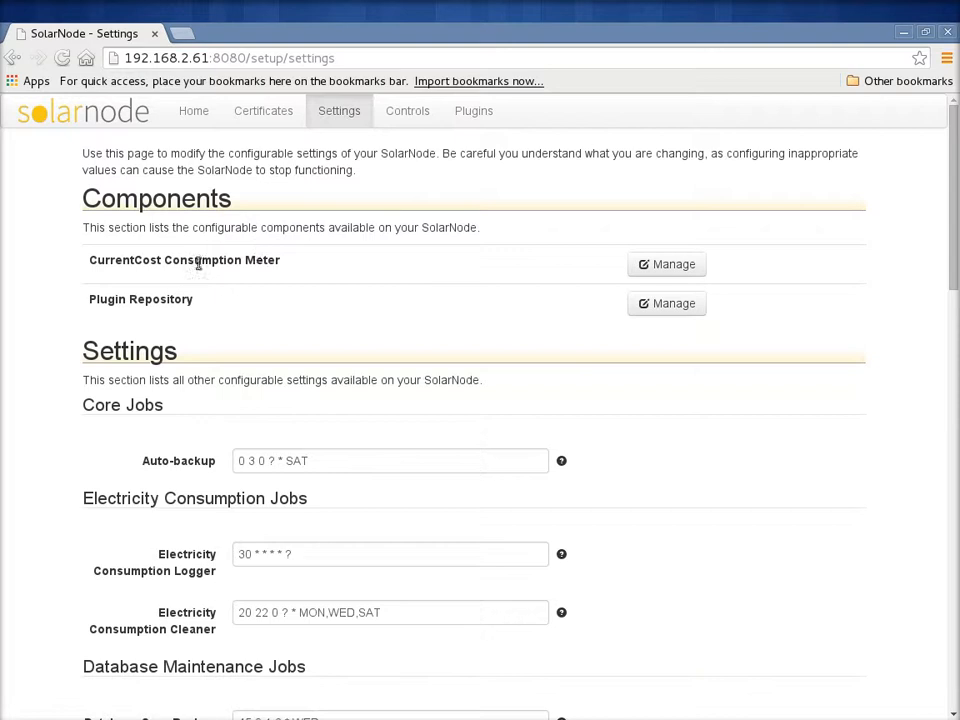
{"action": "left_click", "coordinate": [684, 264]}
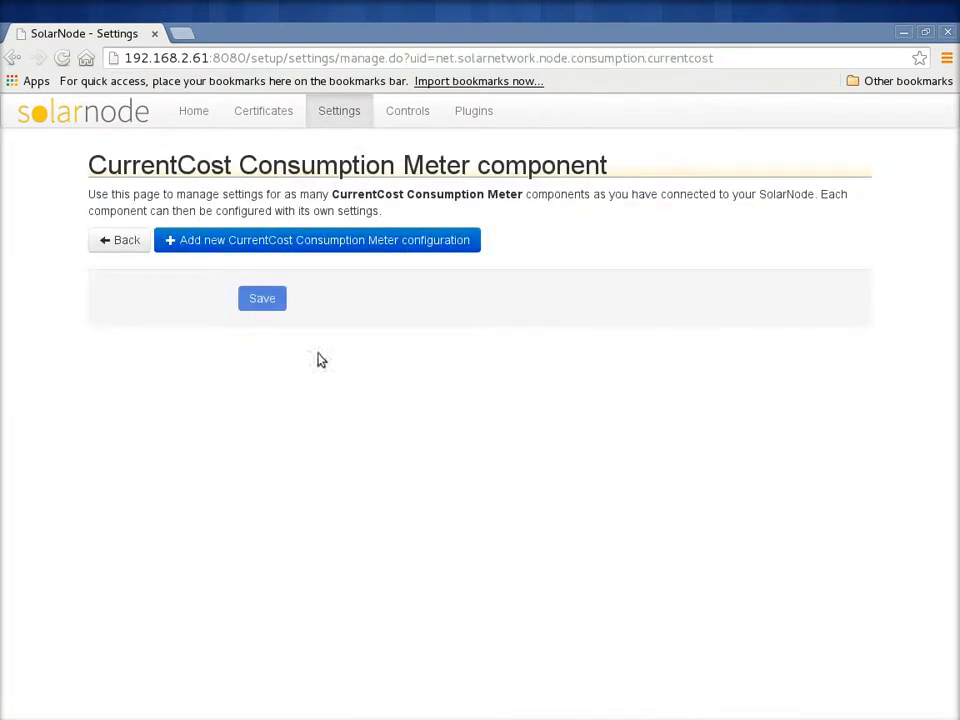
- Add a new CurrentCost Consumption Meter configuration and set its baud rate to 57600
{"action": "left_click", "coordinate": [280, 245]}
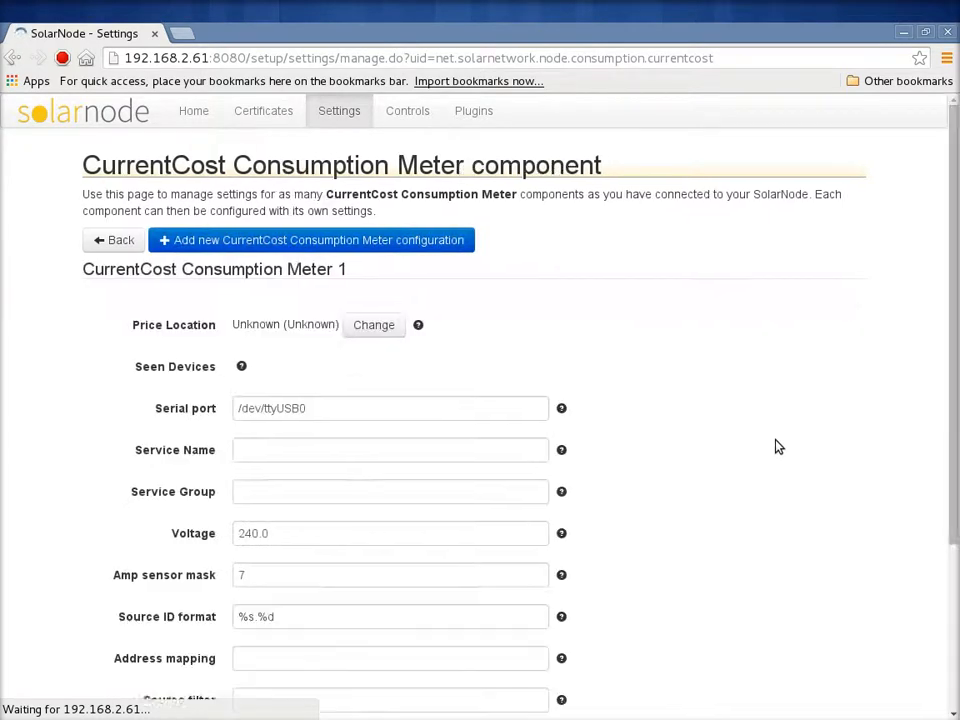
{"action": "left_click_drag", "start_coordinate": [955, 284], "coordinate": [930, 366]}
{"action": "left_click", "coordinate": [365, 212]}
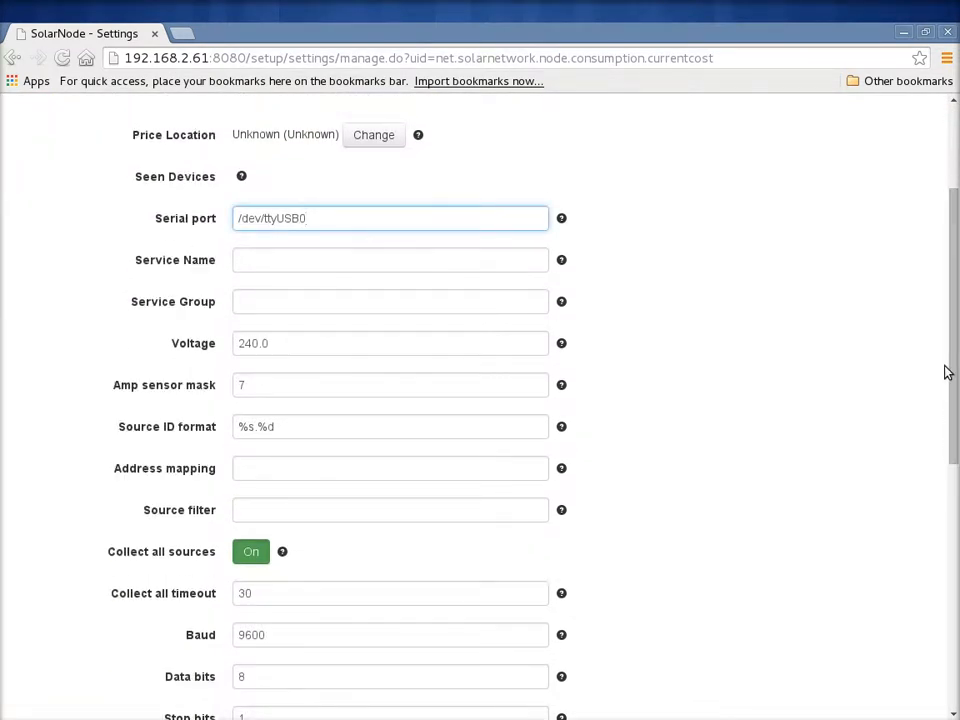
{"action": "left_click_drag", "start_coordinate": [947, 369], "coordinate": [939, 446]}
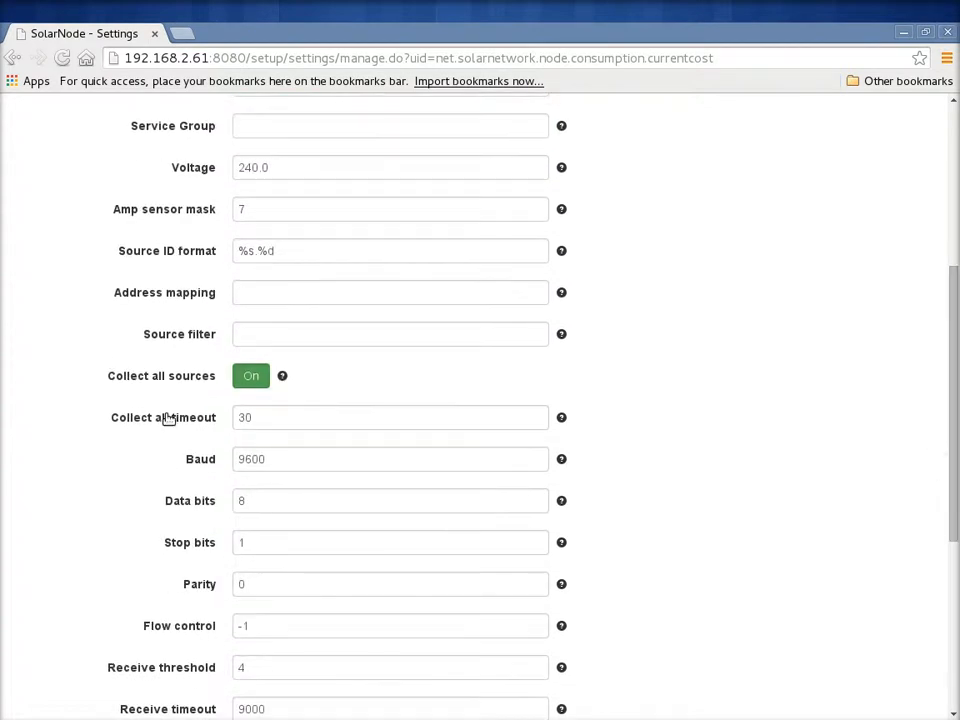
{"action": "left_click_drag", "start_coordinate": [270, 459], "coordinate": [178, 453]}
{"action": "type", "text": "57"}
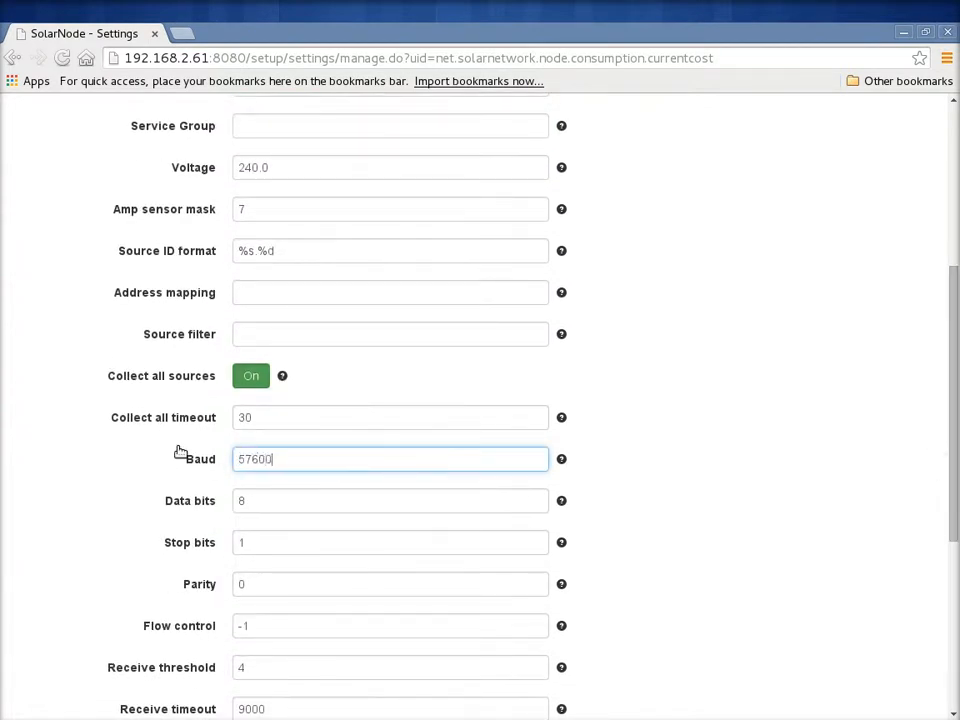
{"action": "left_click", "coordinate": [329, 508]}
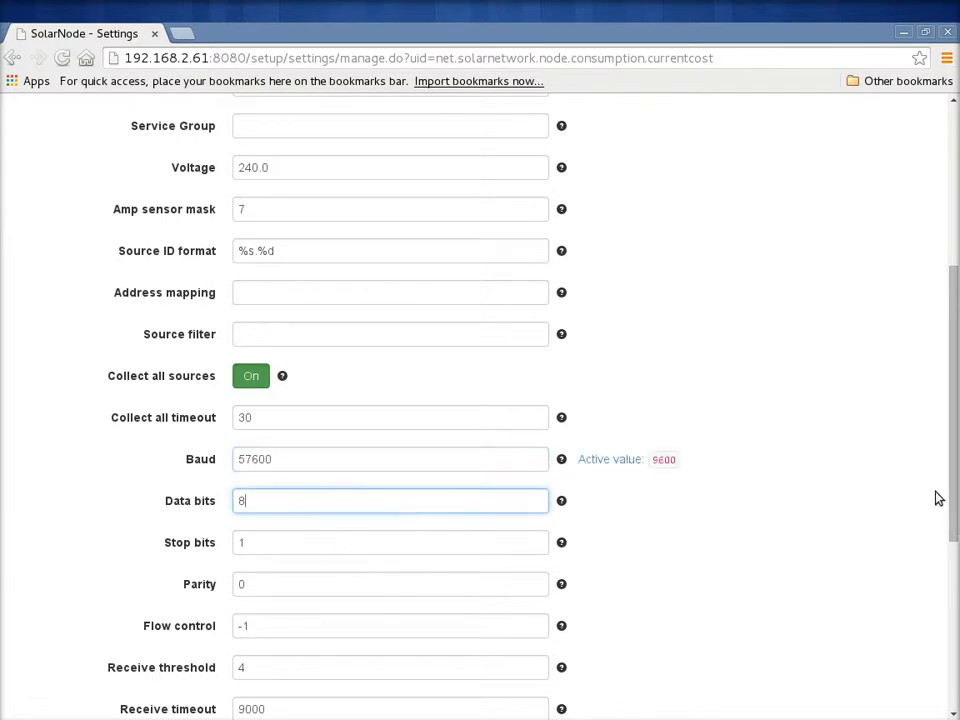
- Save the CurrentCost Consumption Meter 1 configuration and return to the main SolarNode settings page
{"action": "left_click_drag", "start_coordinate": [956, 441], "coordinate": [939, 616]}
{"action": "key", "text": "Tab"}
{"action": "left_click", "coordinate": [251, 678]}
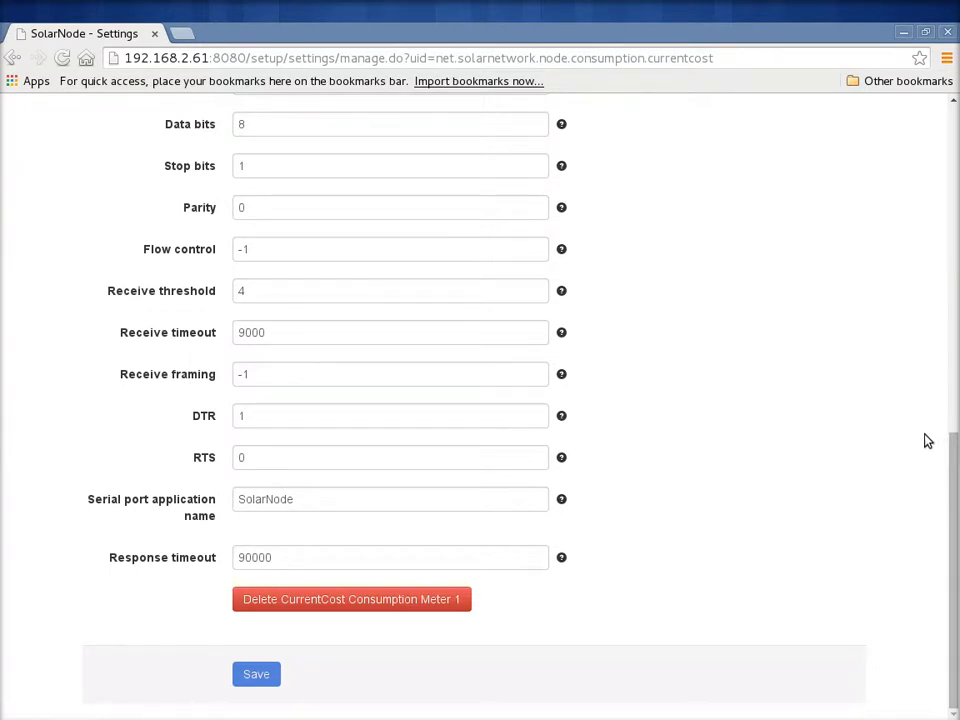
{"action": "left_click_drag", "start_coordinate": [955, 508], "coordinate": [952, 85]}
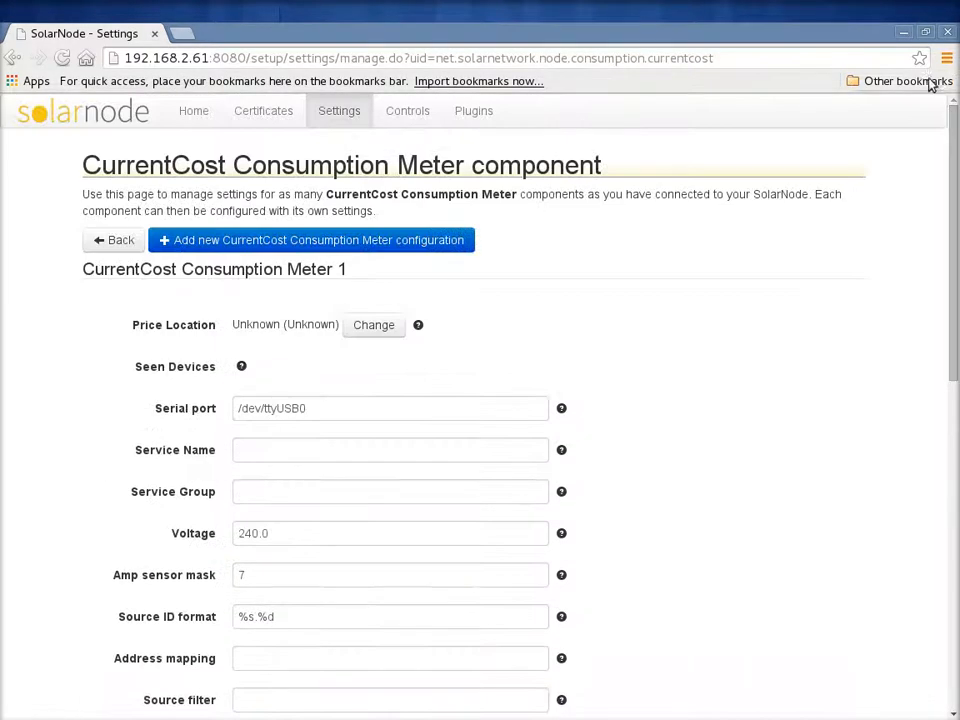
{"action": "left_click", "coordinate": [118, 241]}
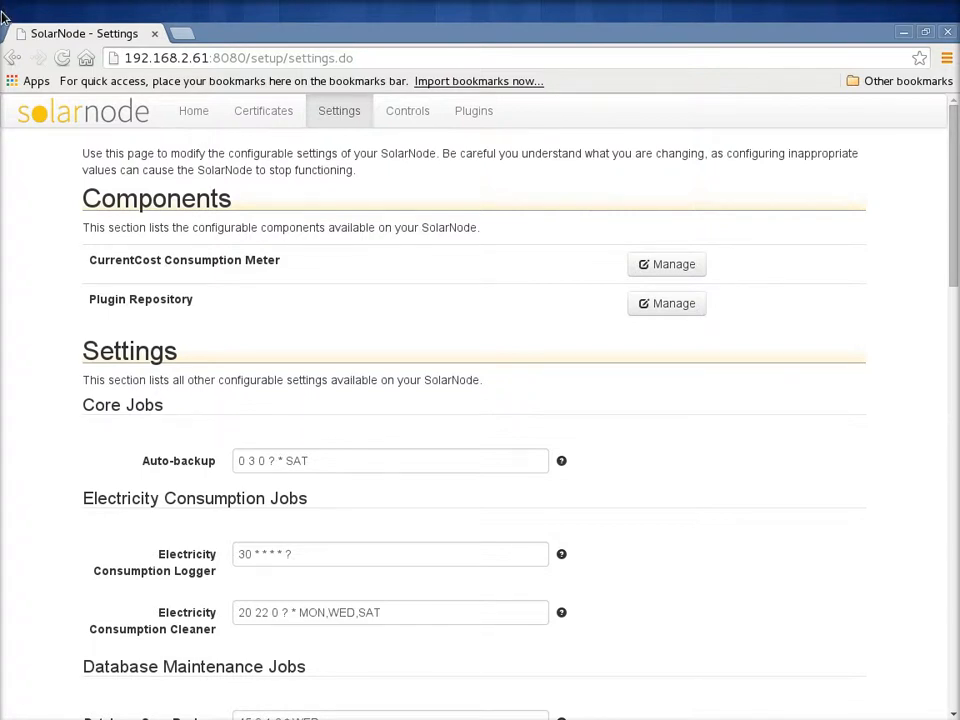
- Show the desktop overview of open windows to switch away from the SolarNode settings
{"action": "mouse_move", "coordinate": [1, 1]}
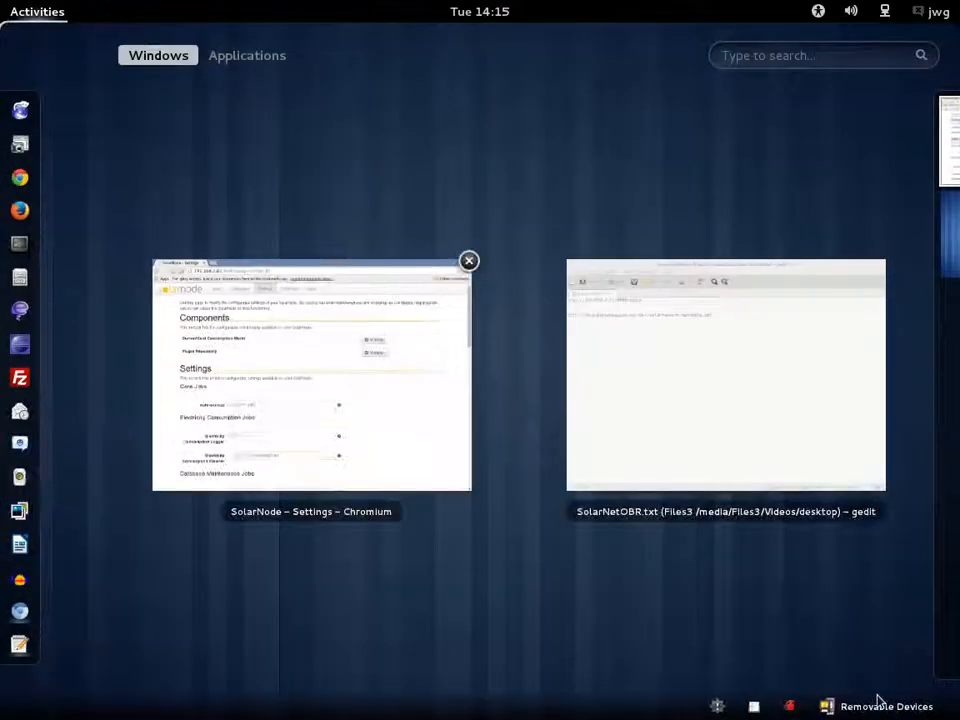